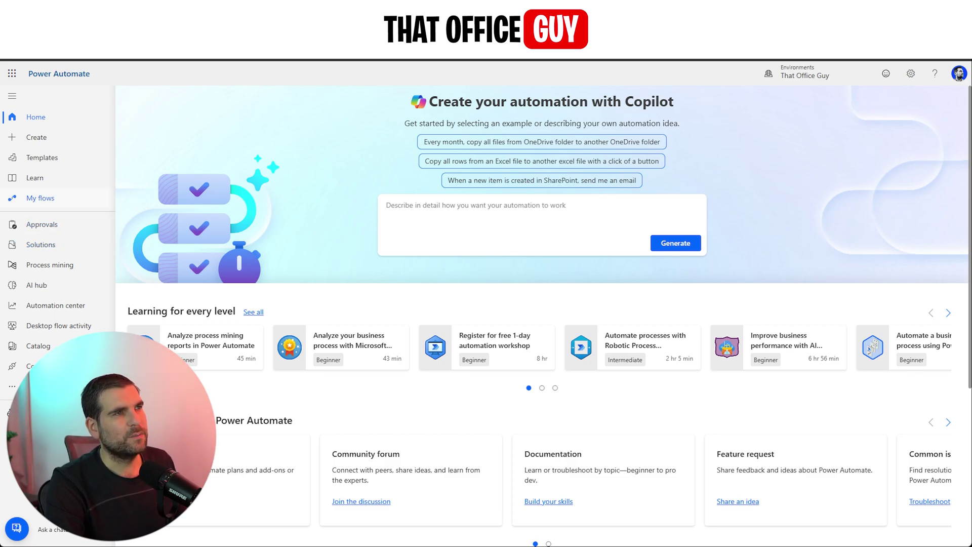
# Start a new instant cloud flow and enter 'HTTP Request' as its flow name
pyautogui.click(61, 137)
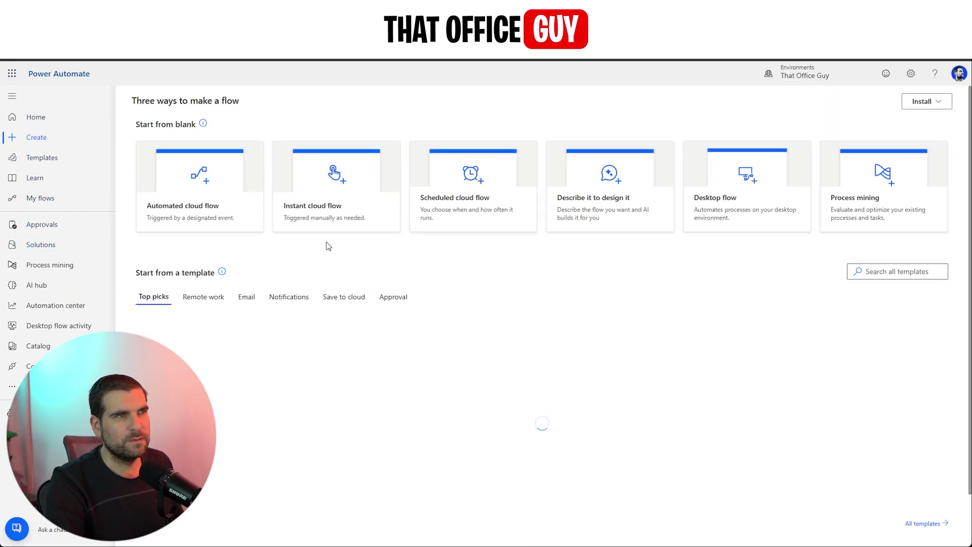
pyautogui.click(329, 209)
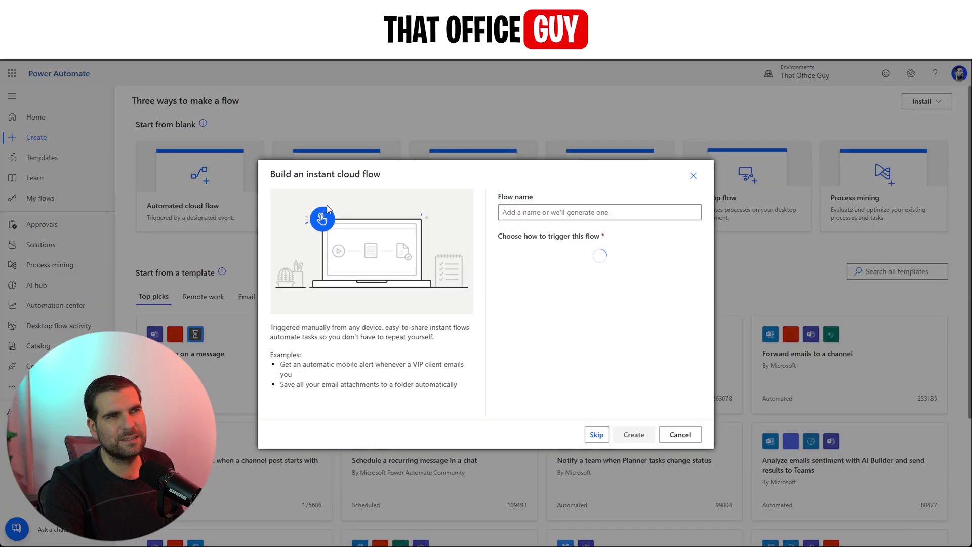
pyautogui.click(554, 212)
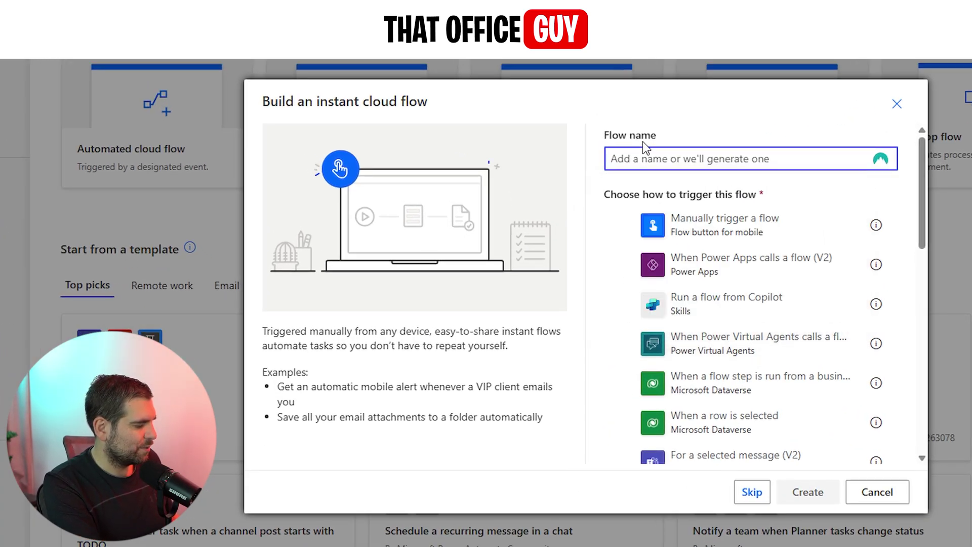
pyautogui.write('HTTP Re')
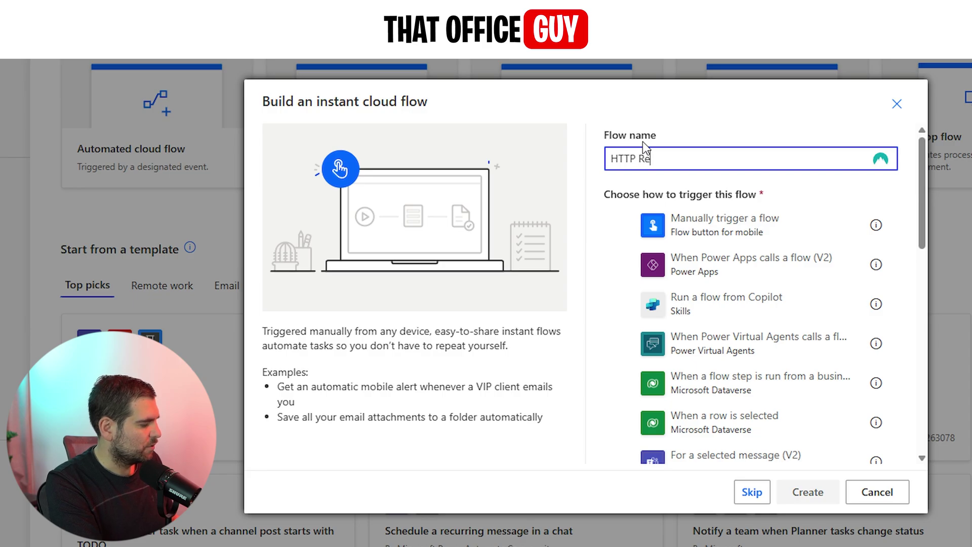
pyautogui.write('quest')
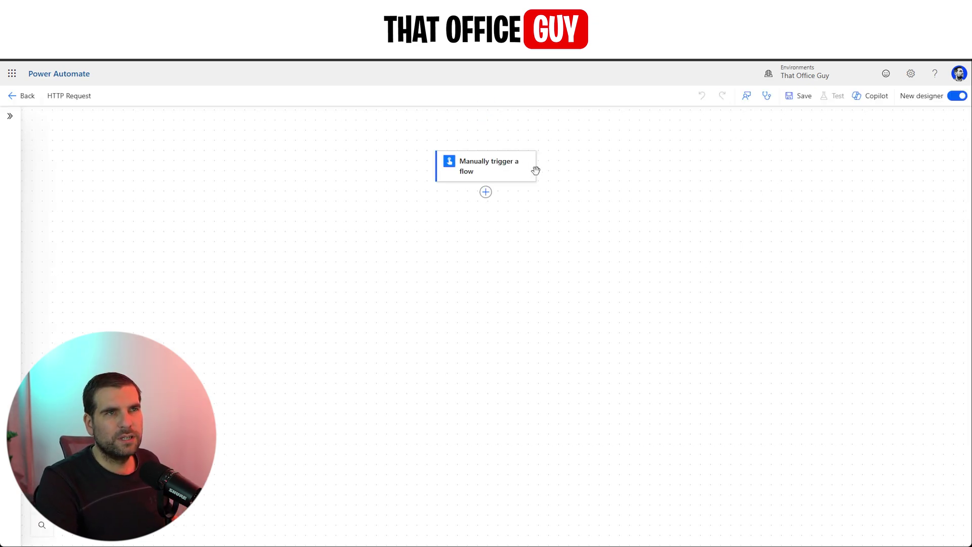
# Turn off the new designer without saving, then close the Send feedback panel
pyautogui.click(957, 96)
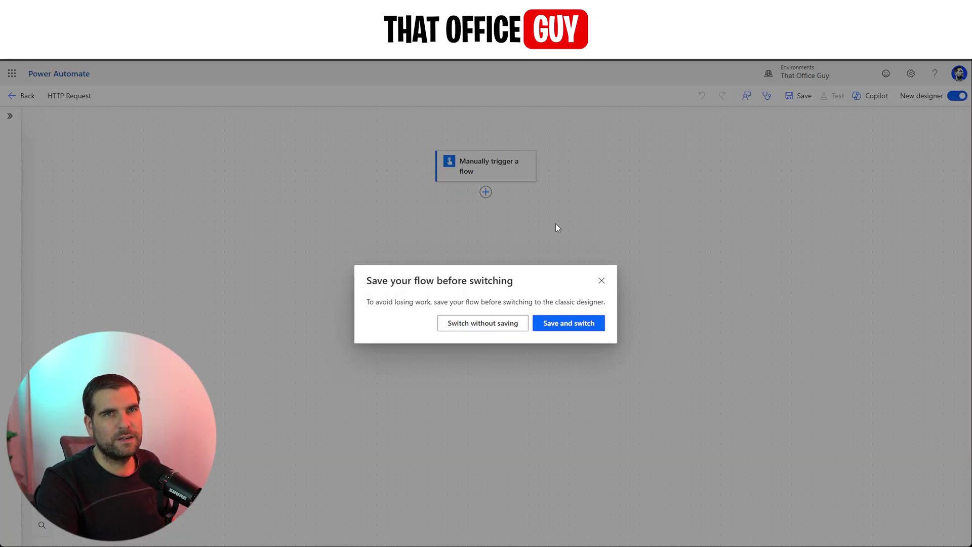
pyautogui.click(483, 327)
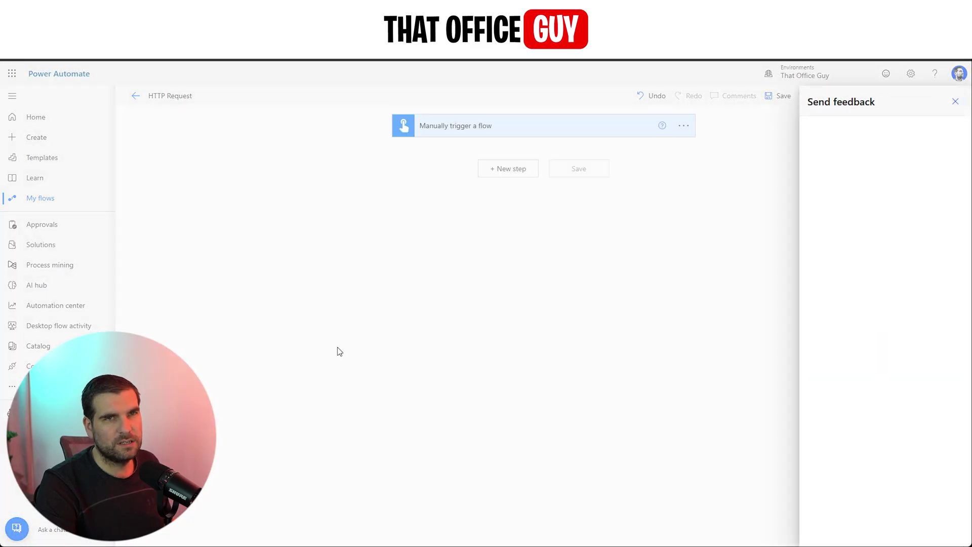
pyautogui.click(952, 106)
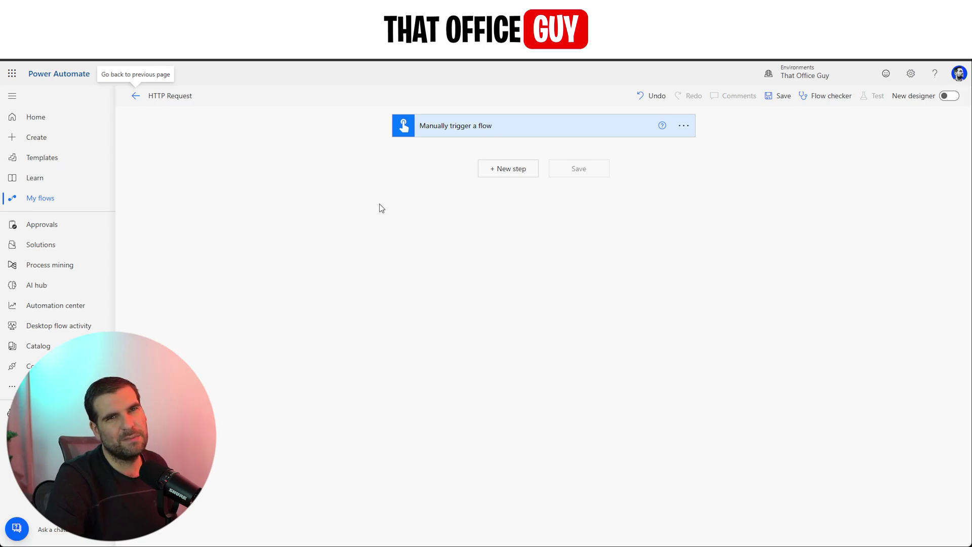
# Add a new step after the manual trigger, searching 'http' and choosing the HTTP (Premium) action
pyautogui.click(510, 169)
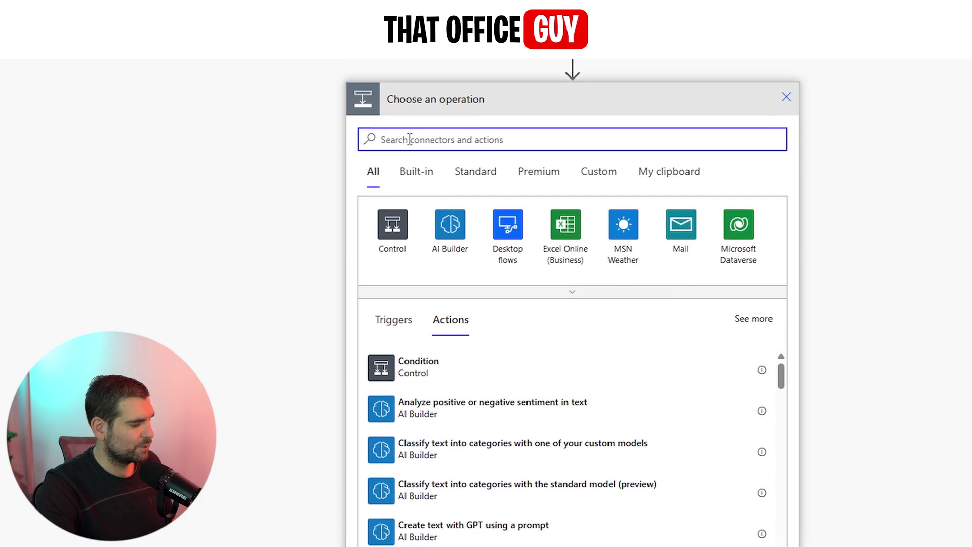
pyautogui.write('http')
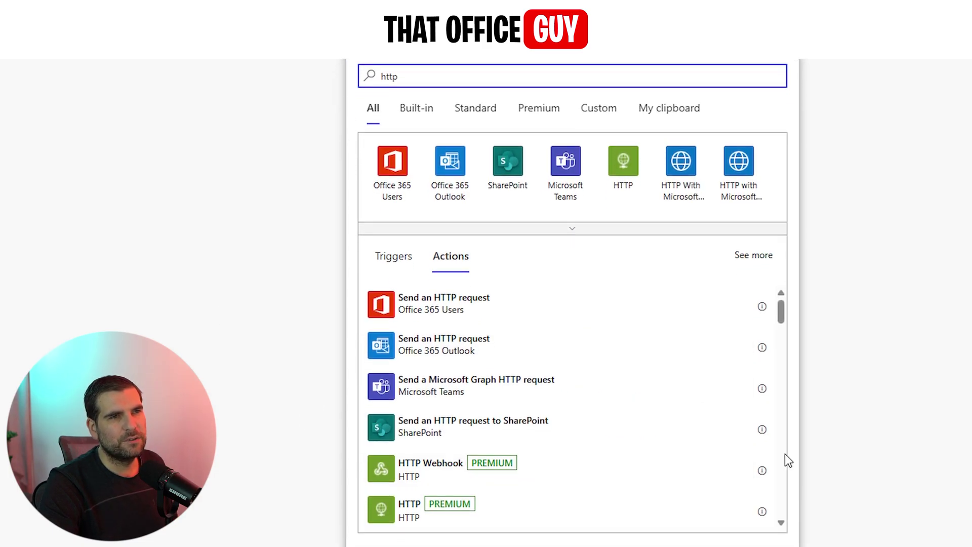
pyautogui.scroll(-2, 552, 365)
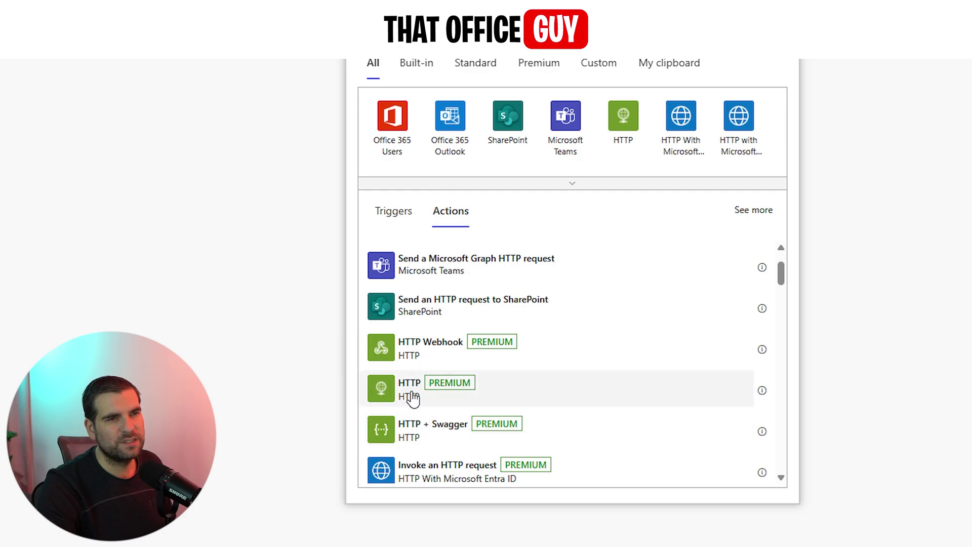
pyautogui.click(491, 393)
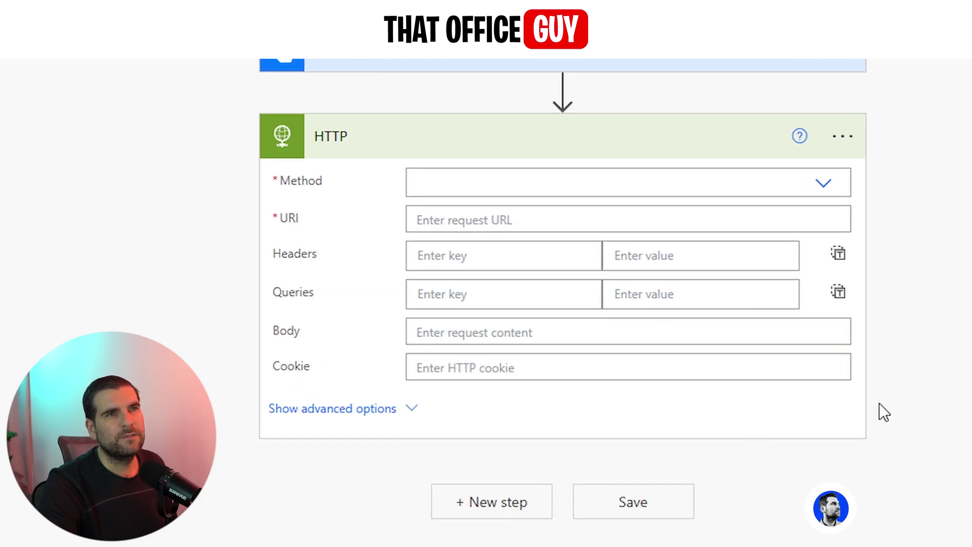
# Choose GET as the HTTP action's Method
pyautogui.click(824, 186)
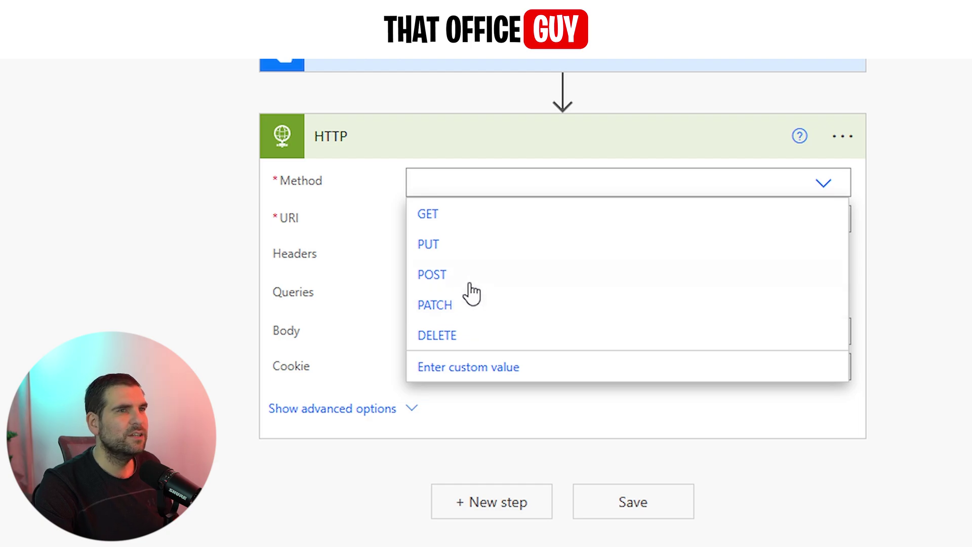
pyautogui.click(451, 219)
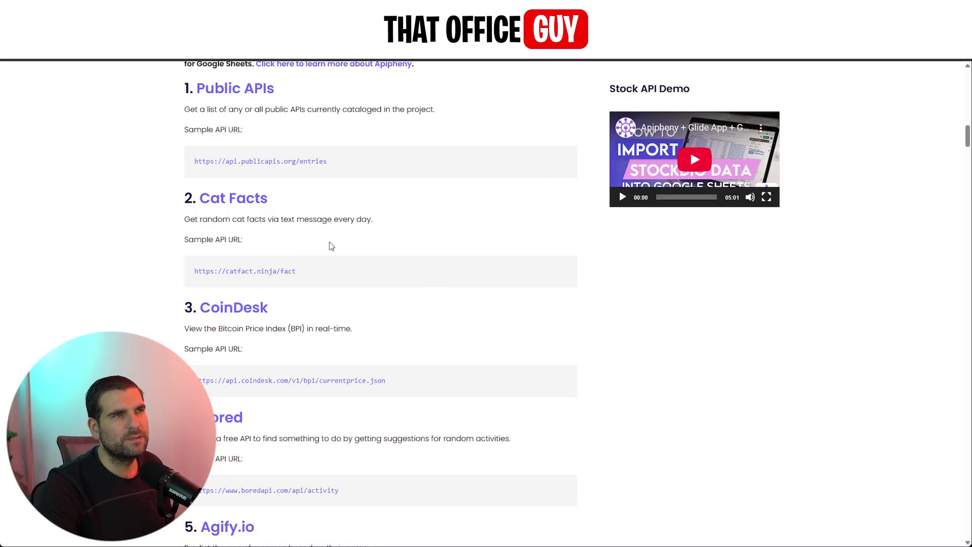
# Select the CoinDesk sample API URL on the Apipheny public APIs list
pyautogui.scroll(2, 350, 245)
pyautogui.scroll(-2, 304, 245)
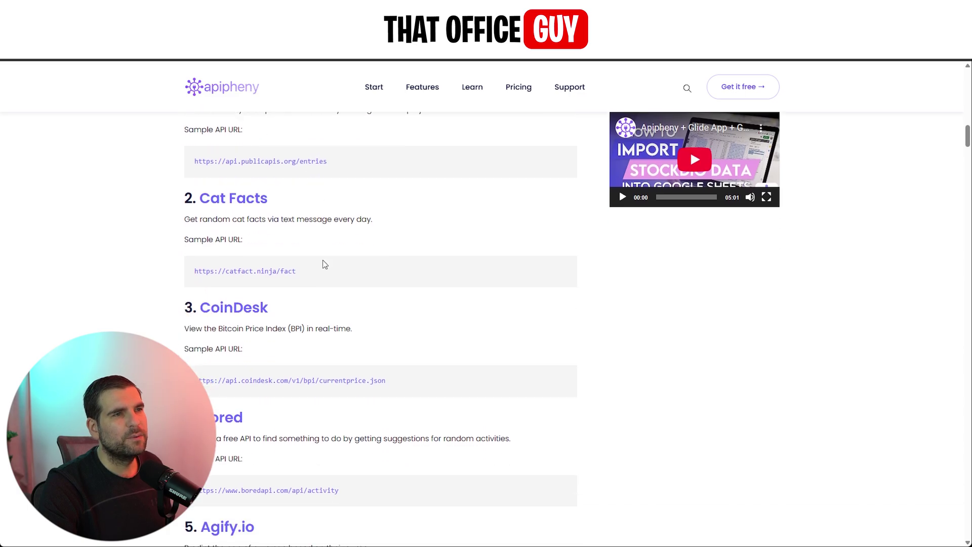
pyautogui.moveTo(386, 381); pyautogui.dragTo(196, 381)
pyautogui.hotkey('ctrl', 'c')
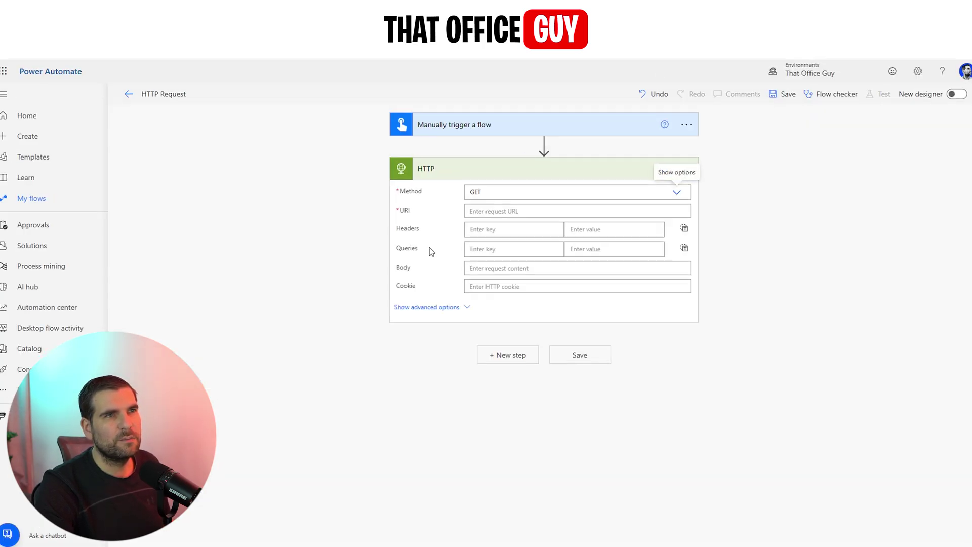
pyautogui.click(478, 210)
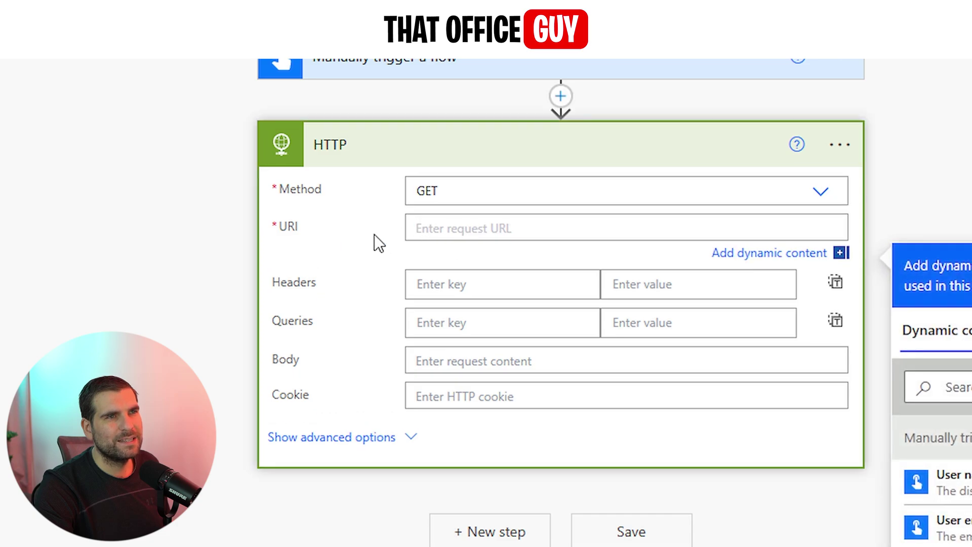
pyautogui.hotkey('ctrl', 'v')
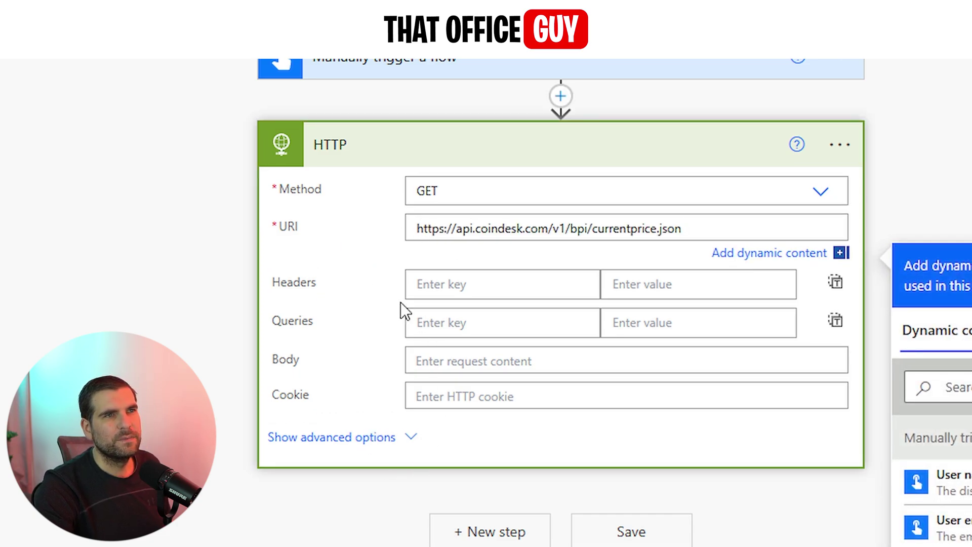
pyautogui.click(768, 444)
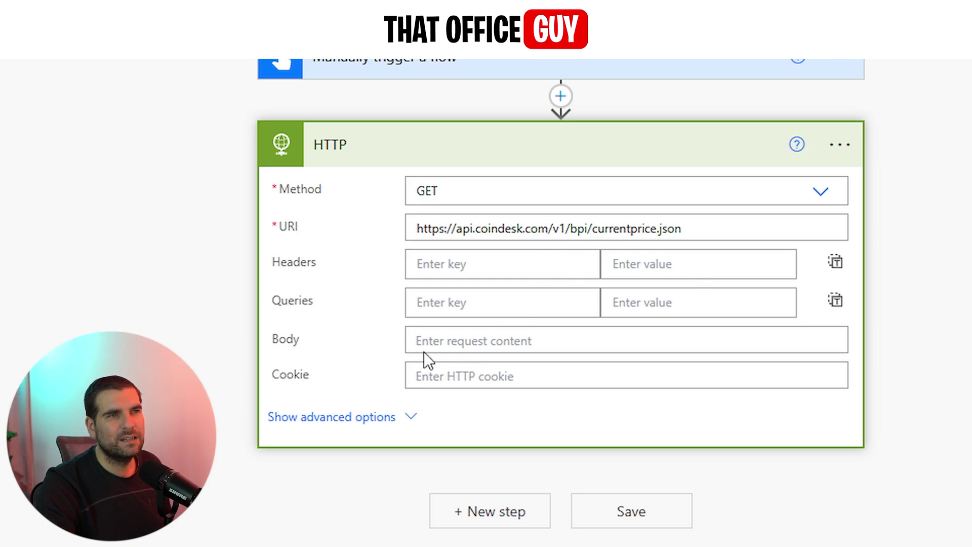
# Review the URI endpoint and the Body, Headers and Queries fields, then deselect the card
pyautogui.click(440, 339)
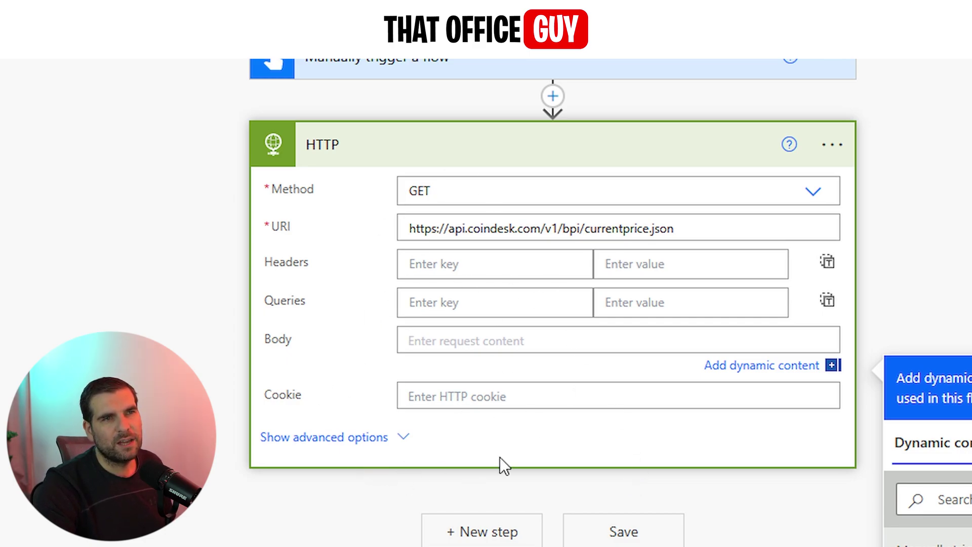
pyautogui.click(942, 277)
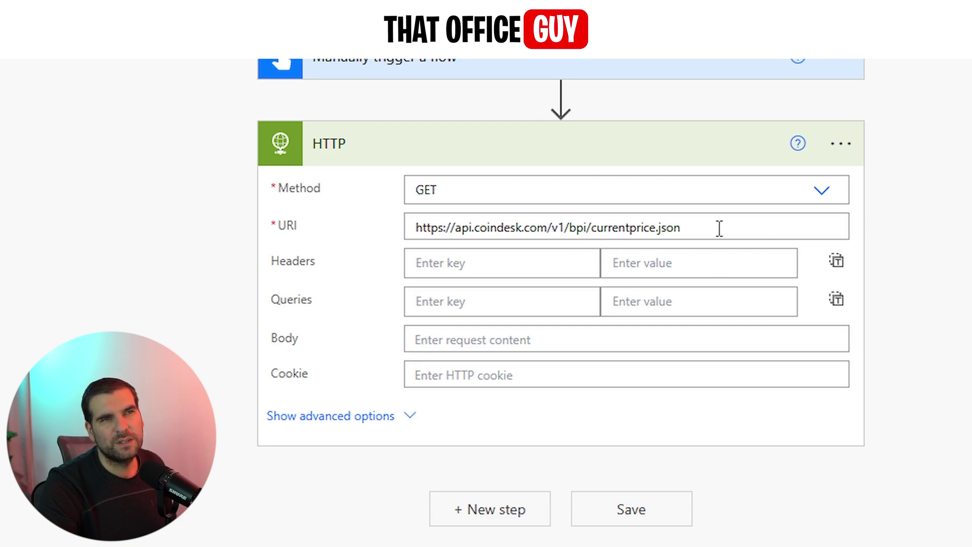
pyautogui.moveTo(701, 227); pyautogui.dragTo(596, 242)
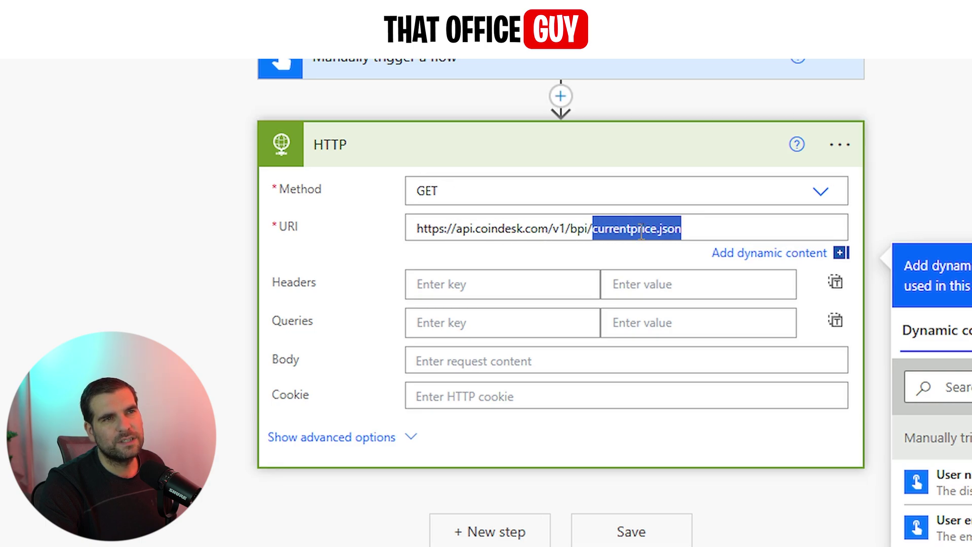
pyautogui.click(958, 224)
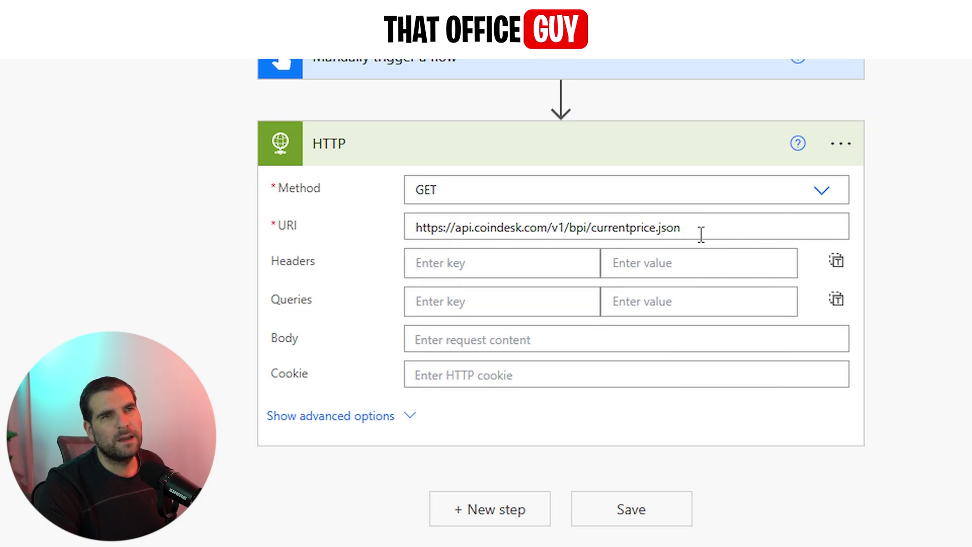
pyautogui.click(702, 232)
pyautogui.click(927, 211)
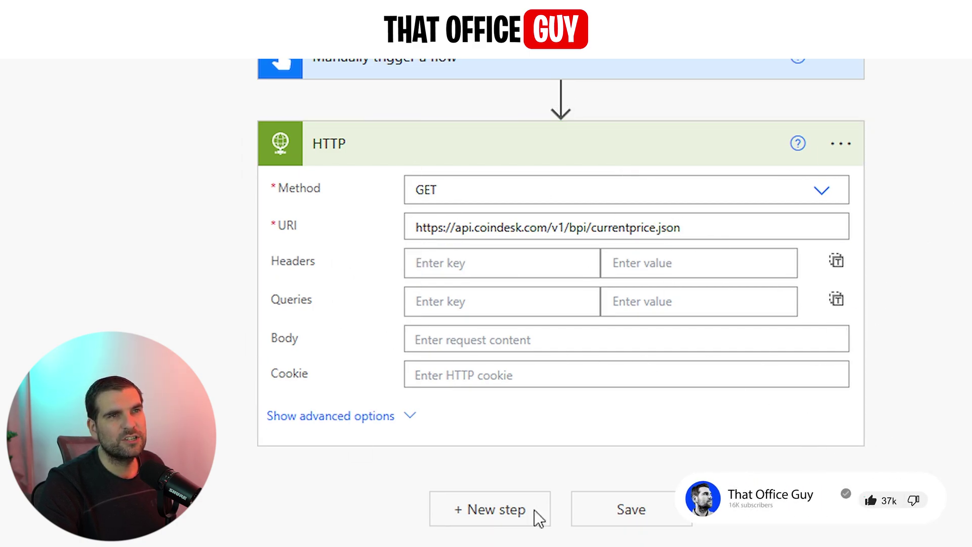
pyautogui.click(434, 261)
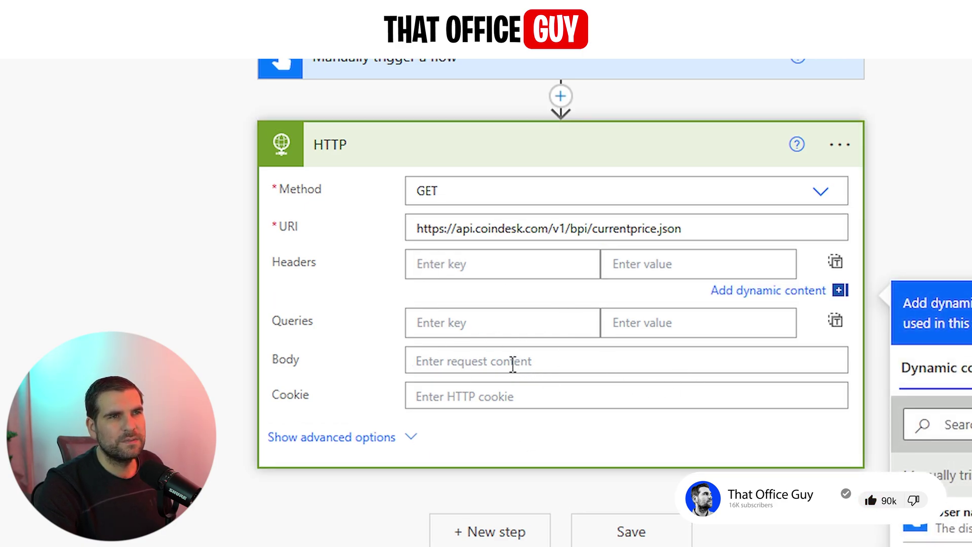
pyautogui.click(504, 316)
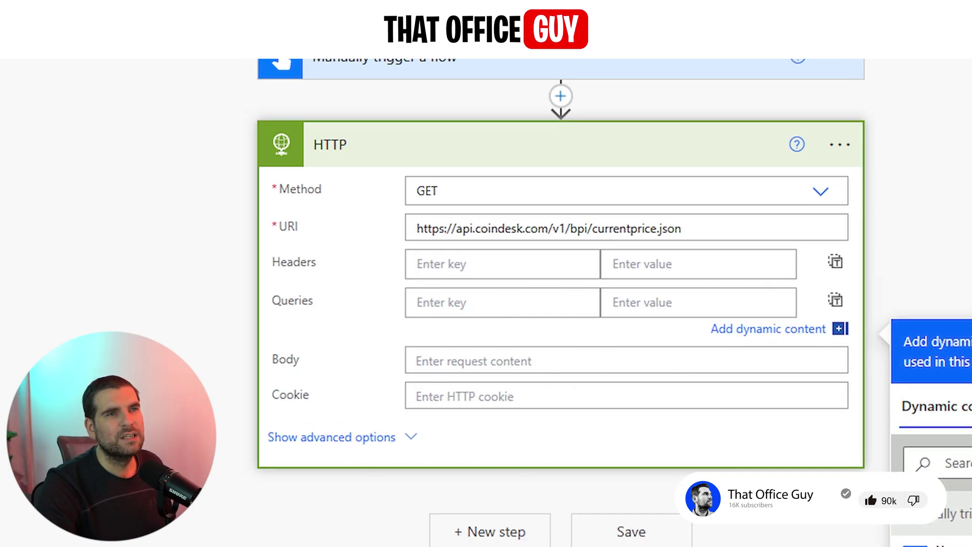
pyautogui.click(297, 250)
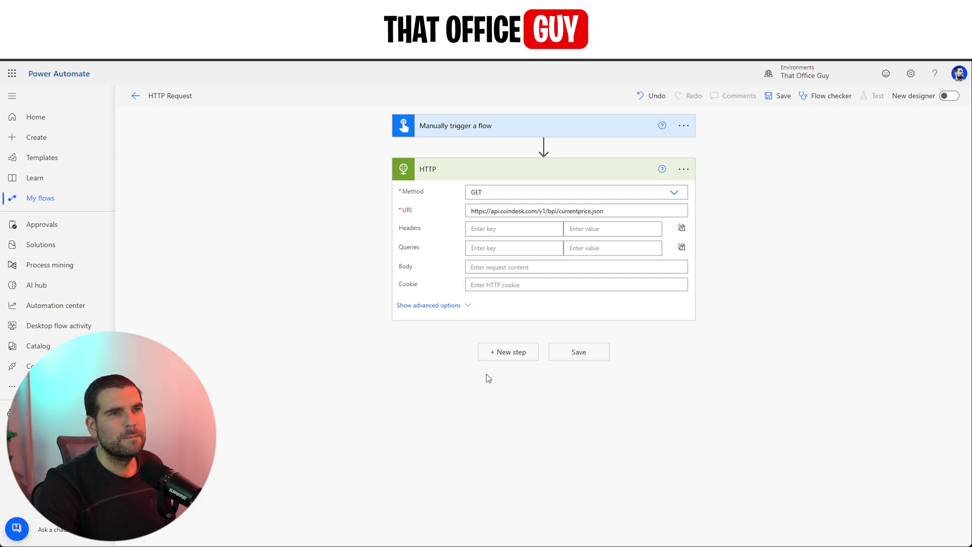
# Save the HTTP Request flow and run a manual test of it
pyautogui.click(578, 354)
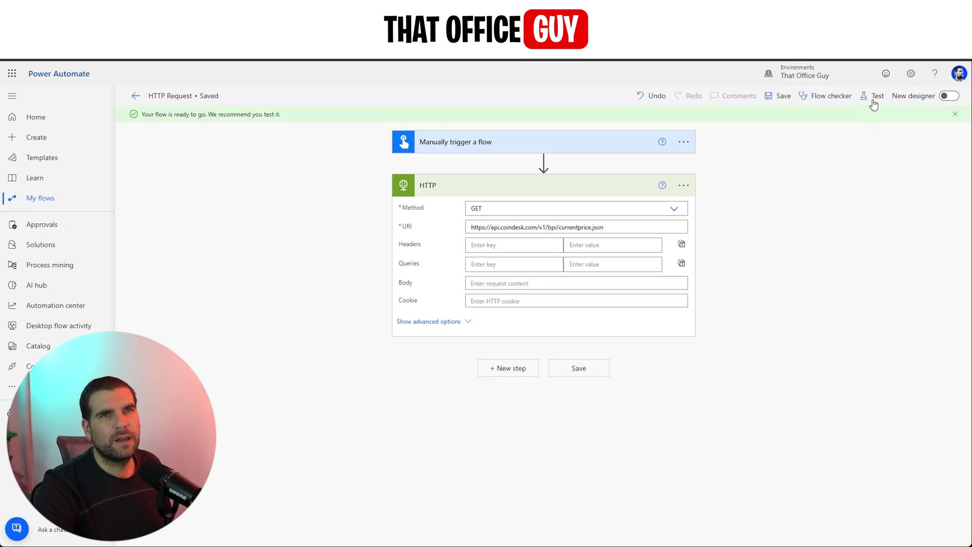
pyautogui.click(874, 96)
pyautogui.click(785, 123)
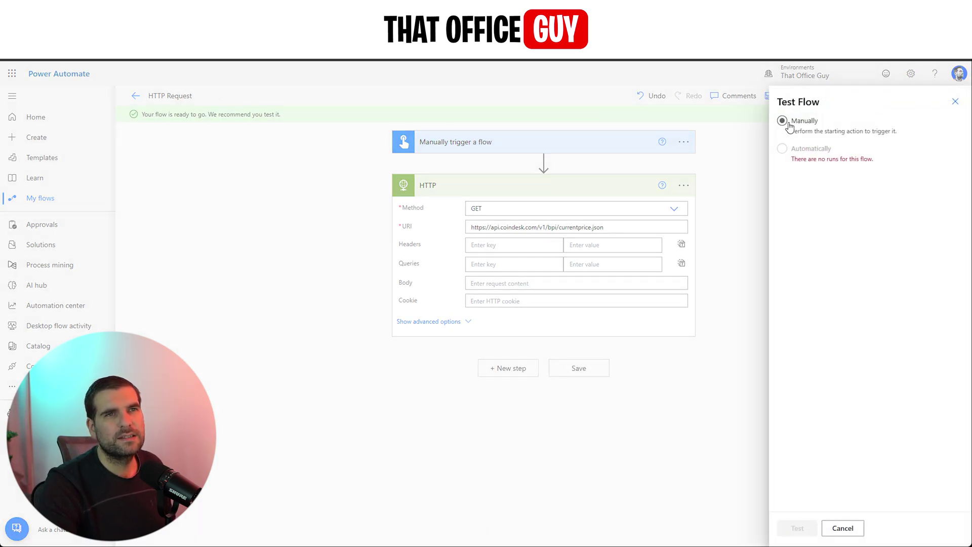
pyautogui.click(798, 528)
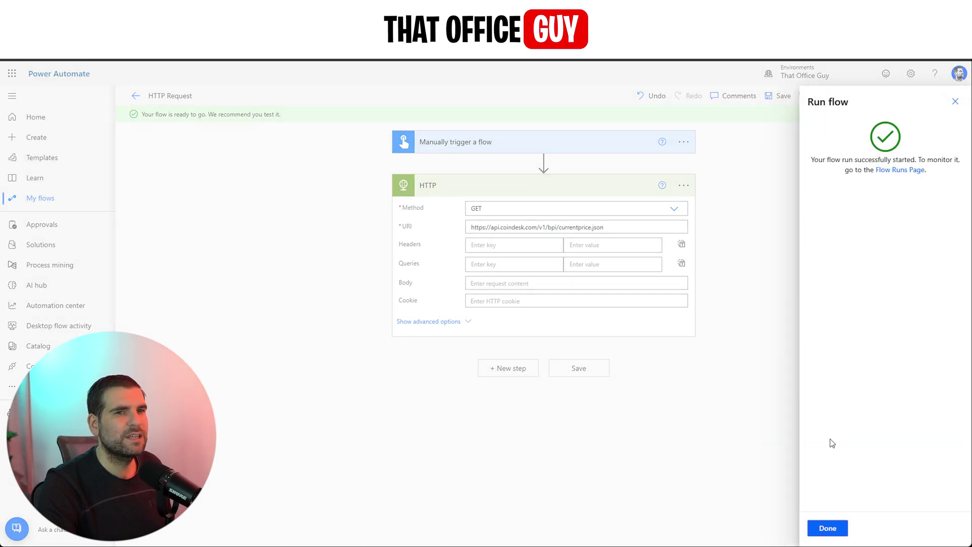
pyautogui.click(824, 525)
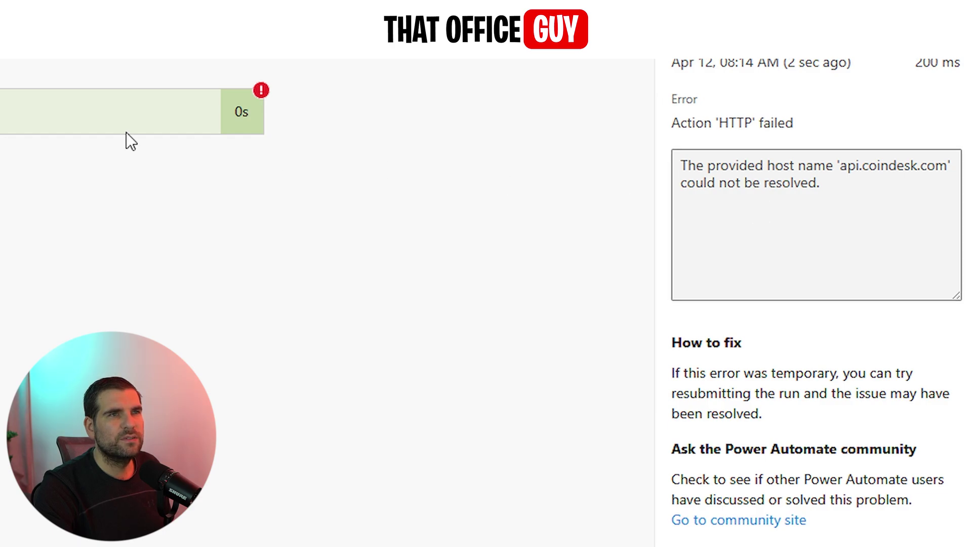
# Close the Run Details error pane about the unresolved api.coindesk.com host
pyautogui.click(32, 105)
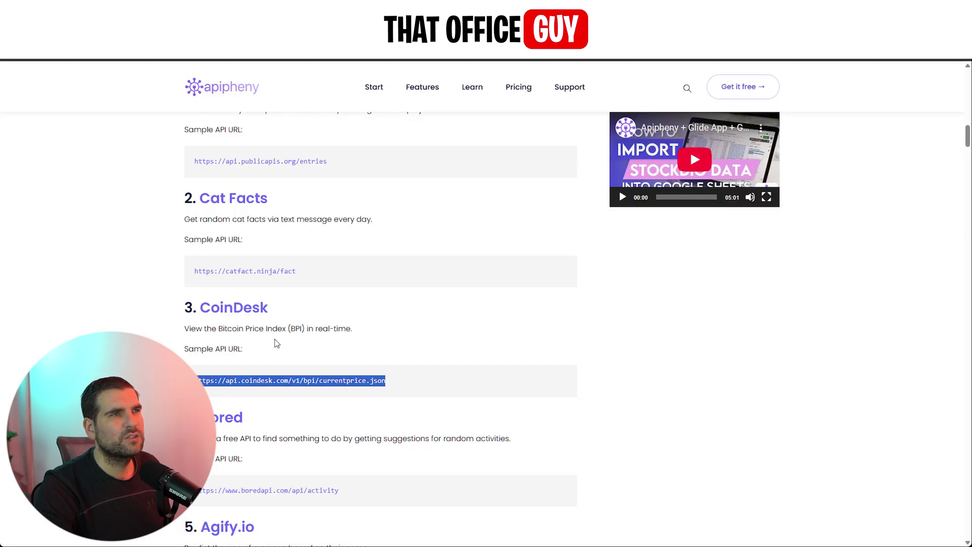
pyautogui.scroll(1, 380, 325)
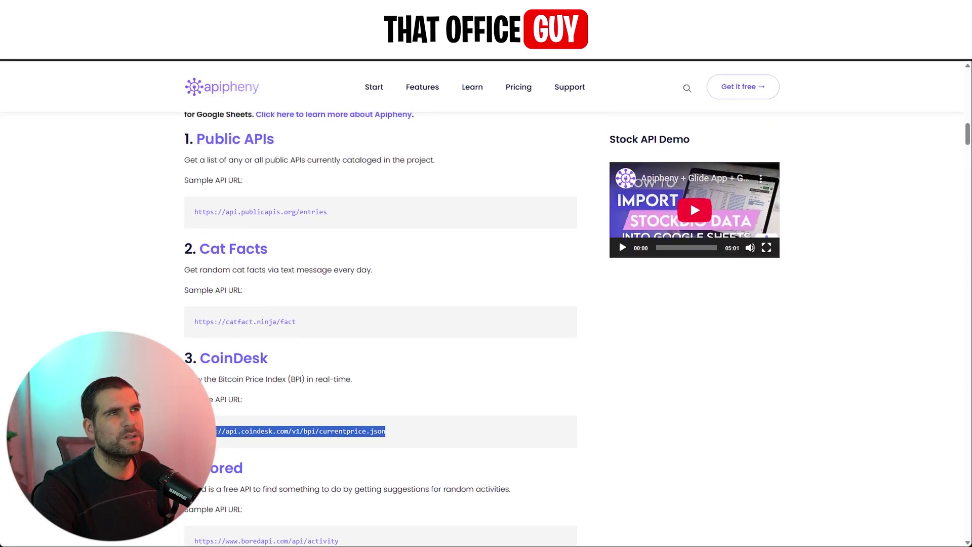
pyautogui.scroll(-1, 691, 200)
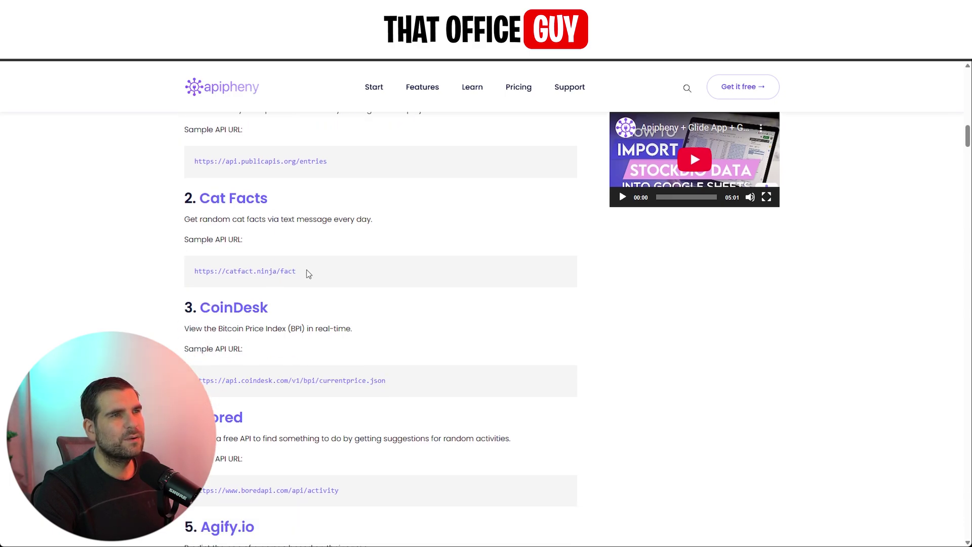
pyautogui.moveTo(309, 274); pyautogui.dragTo(176, 270)
pyautogui.hotkey('ctrl', 'c')
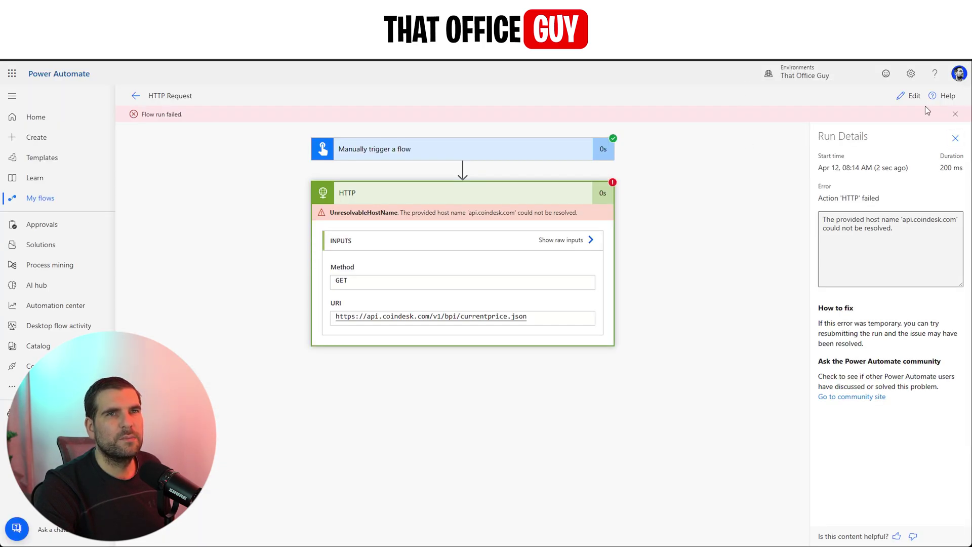
pyautogui.click(919, 99)
pyautogui.moveTo(675, 208); pyautogui.dragTo(416, 208)
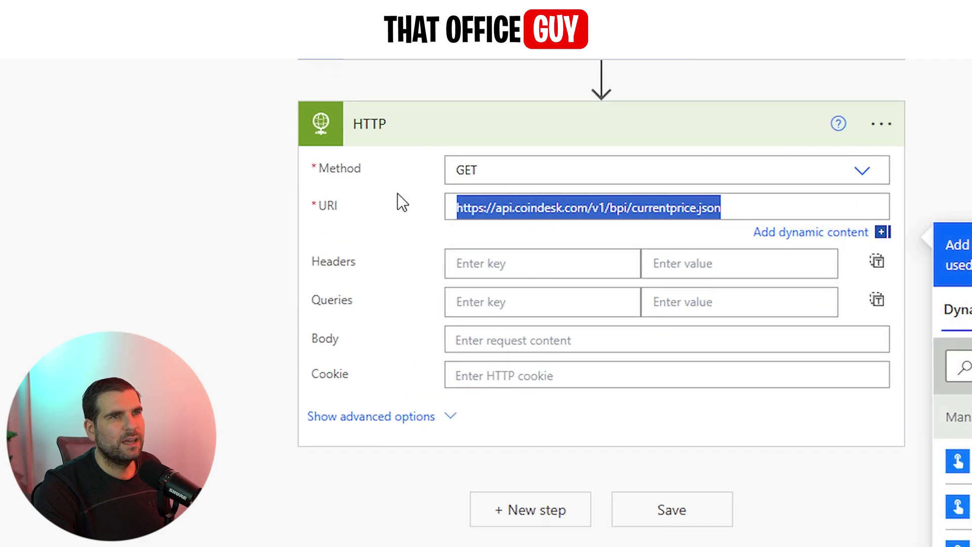
pyautogui.hotkey('ctrl', 'v')
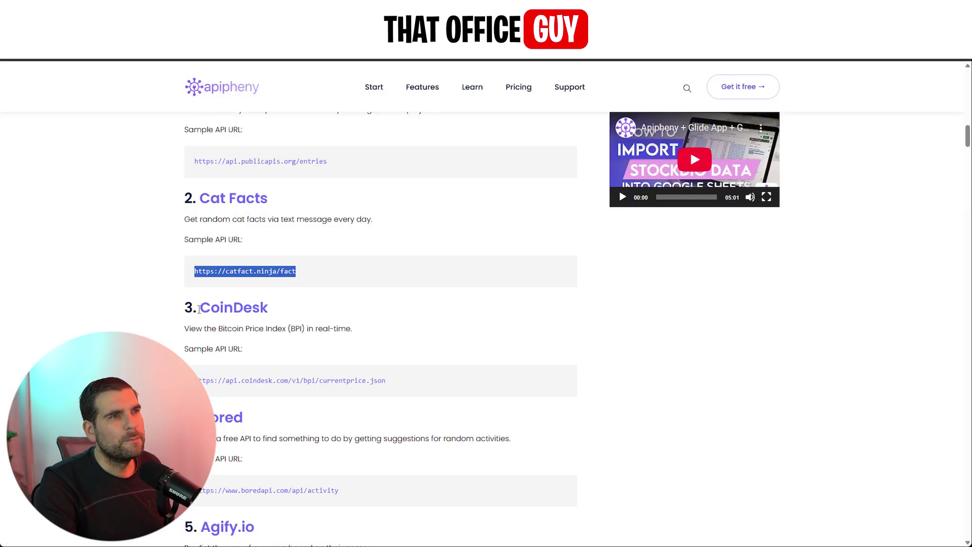
pyautogui.click(162, 344)
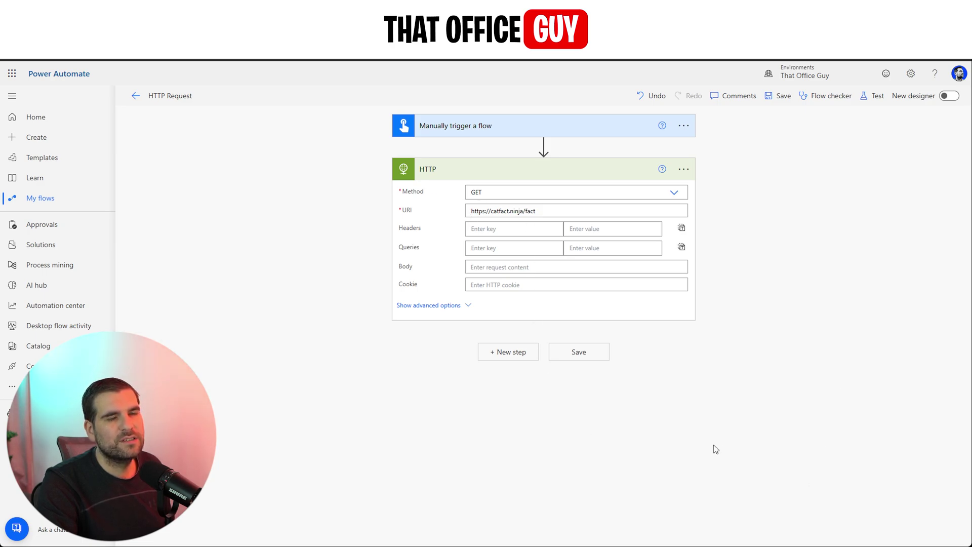
# Save the flow and run a manual test that reports the flow ran successfully
pyautogui.click(579, 352)
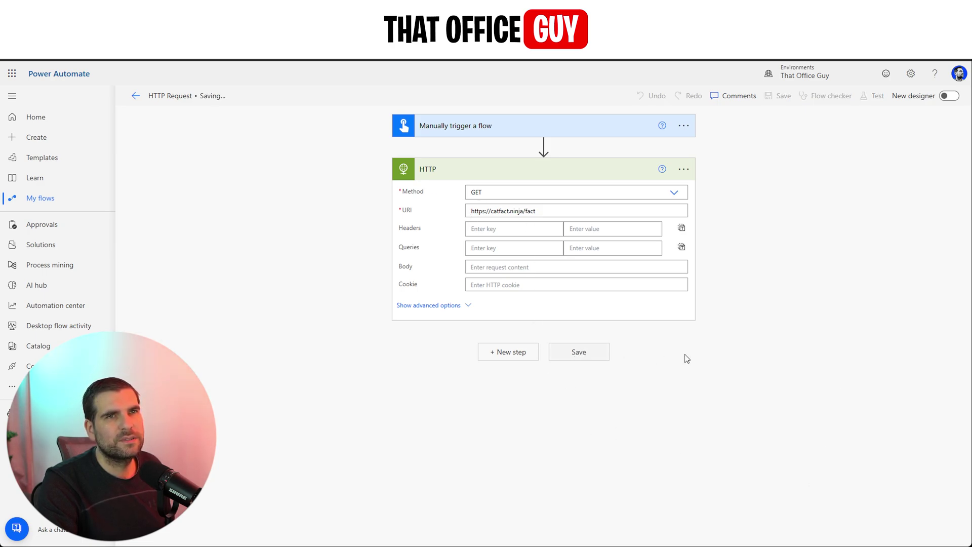
pyautogui.click(875, 96)
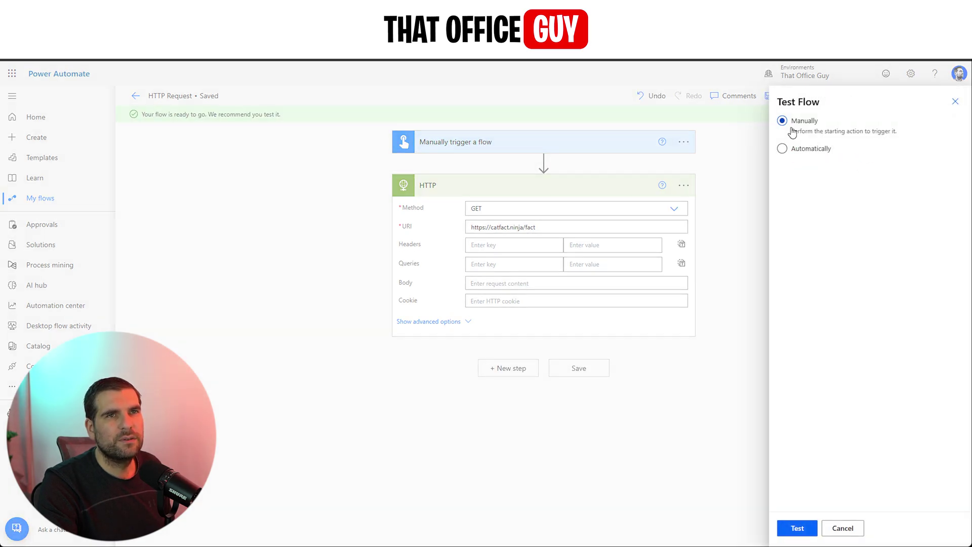
pyautogui.click(799, 527)
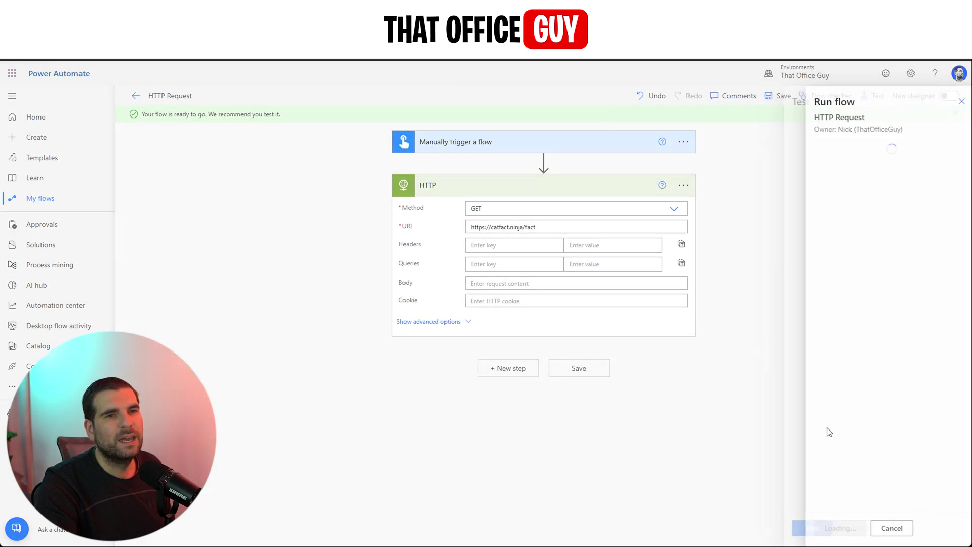
pyautogui.click(831, 528)
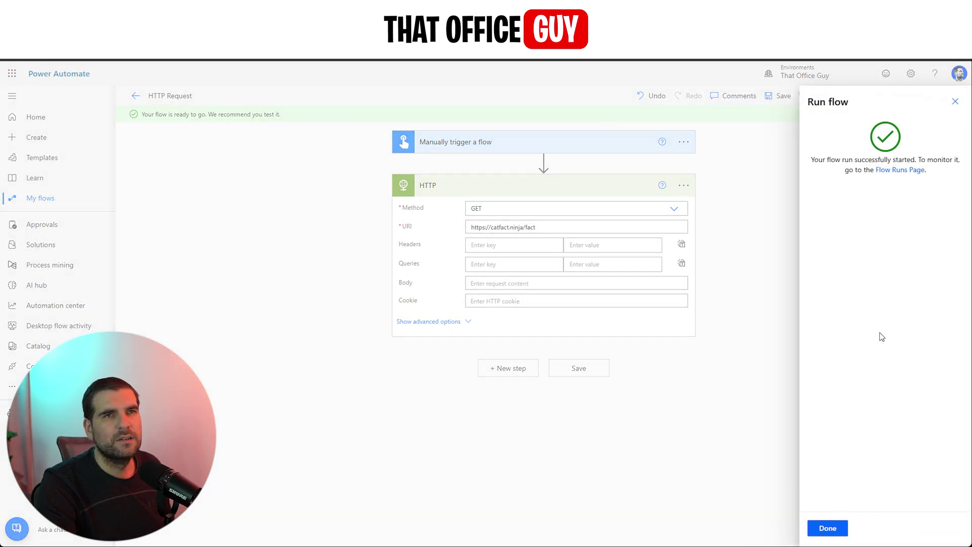
pyautogui.click(828, 527)
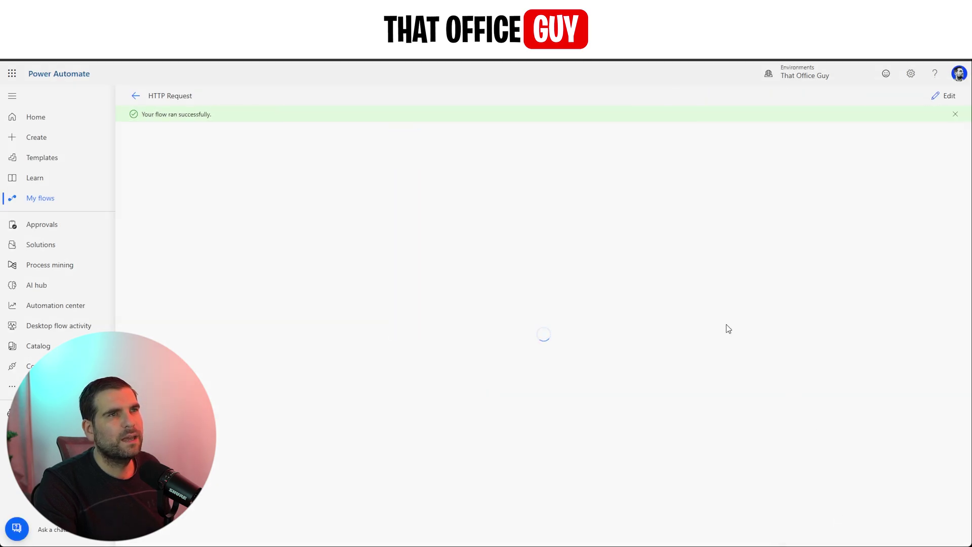
# Expand the HTTP step to check status 200 and read the returned cat fact in the Body
pyautogui.click(556, 200)
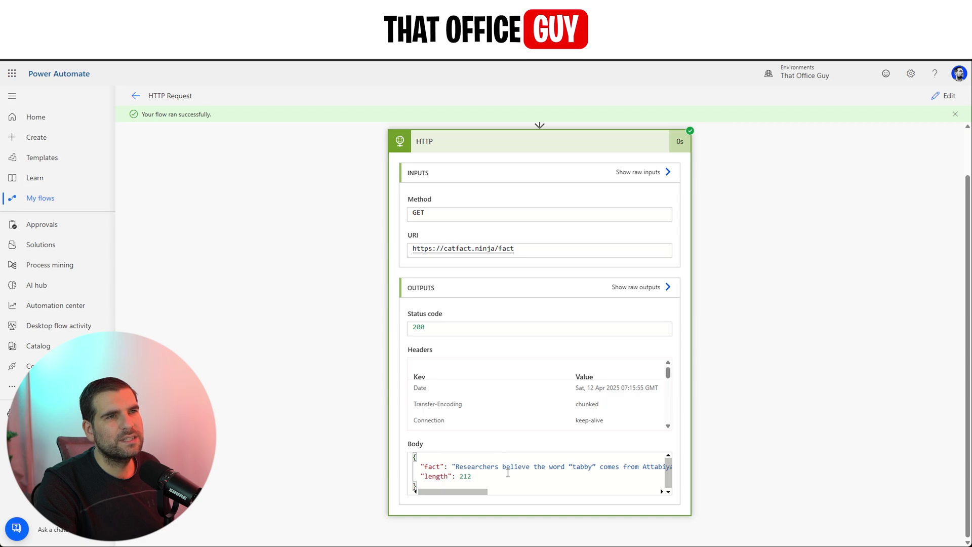
pyautogui.moveTo(470, 493); pyautogui.dragTo(645, 498)
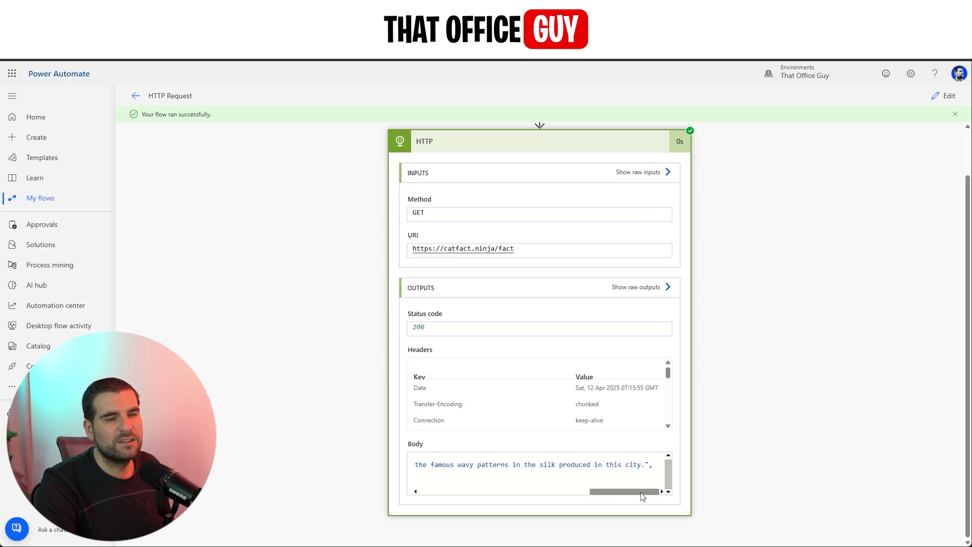
pyautogui.moveTo(654, 464); pyautogui.dragTo(315, 456)
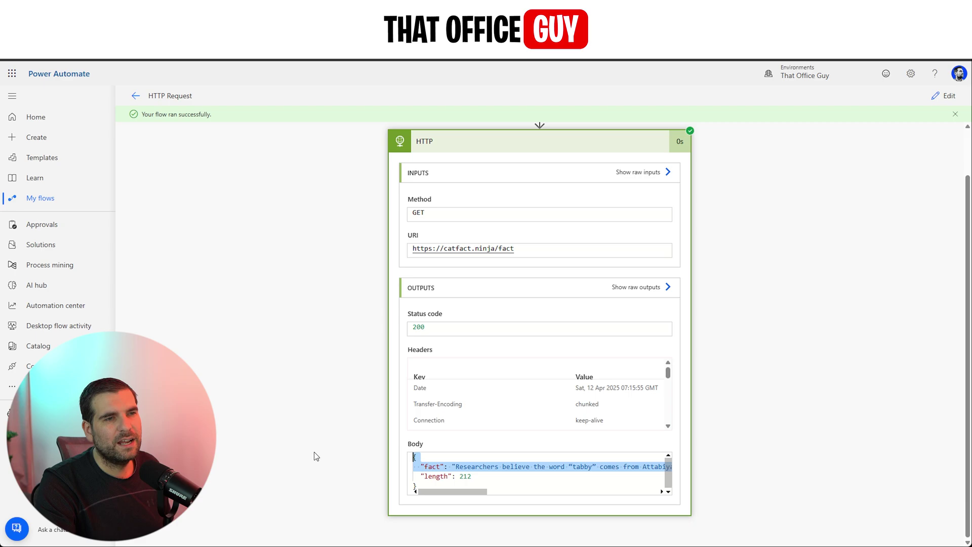
pyautogui.click(723, 426)
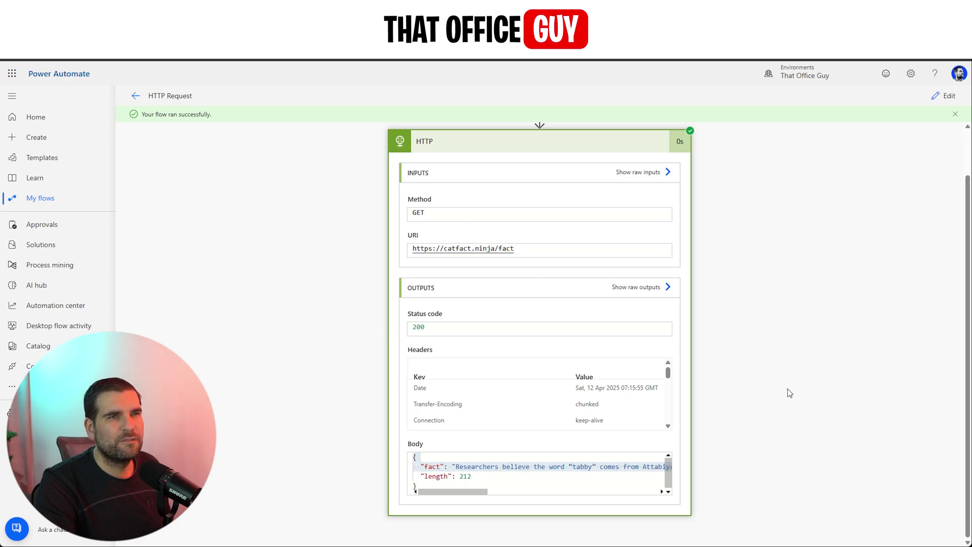
pyautogui.hscroll(5, 617, 494)
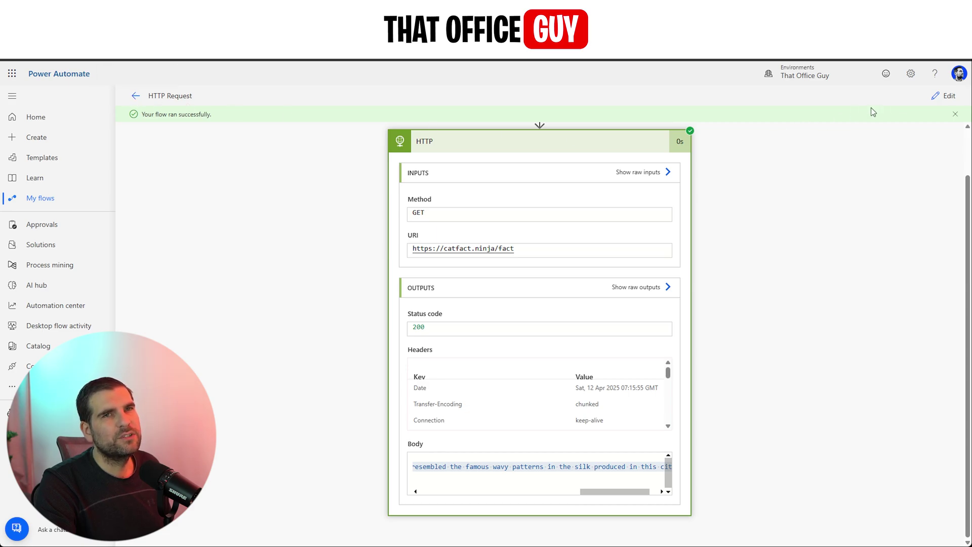
# Return to the flow designer showing the HTTP GET action for the Cat Facts URI
pyautogui.click(945, 96)
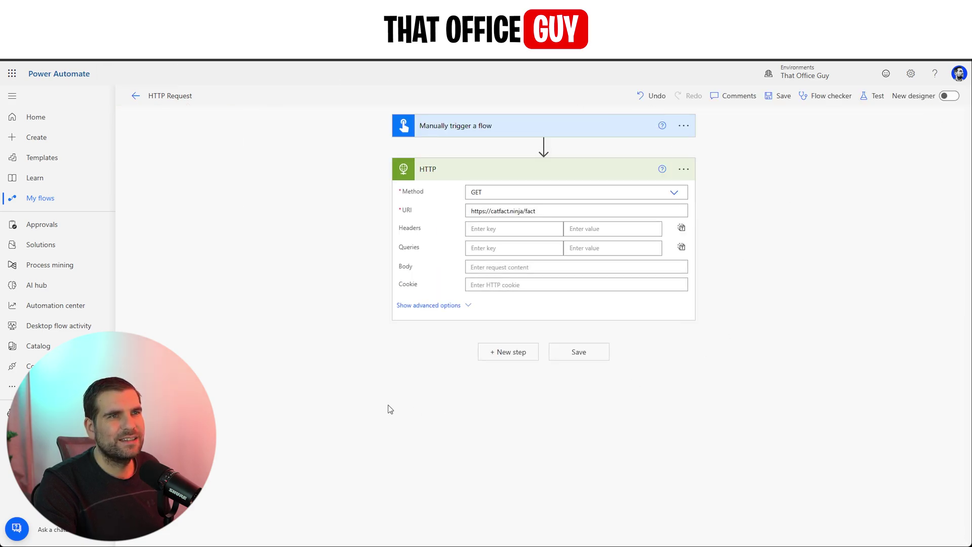